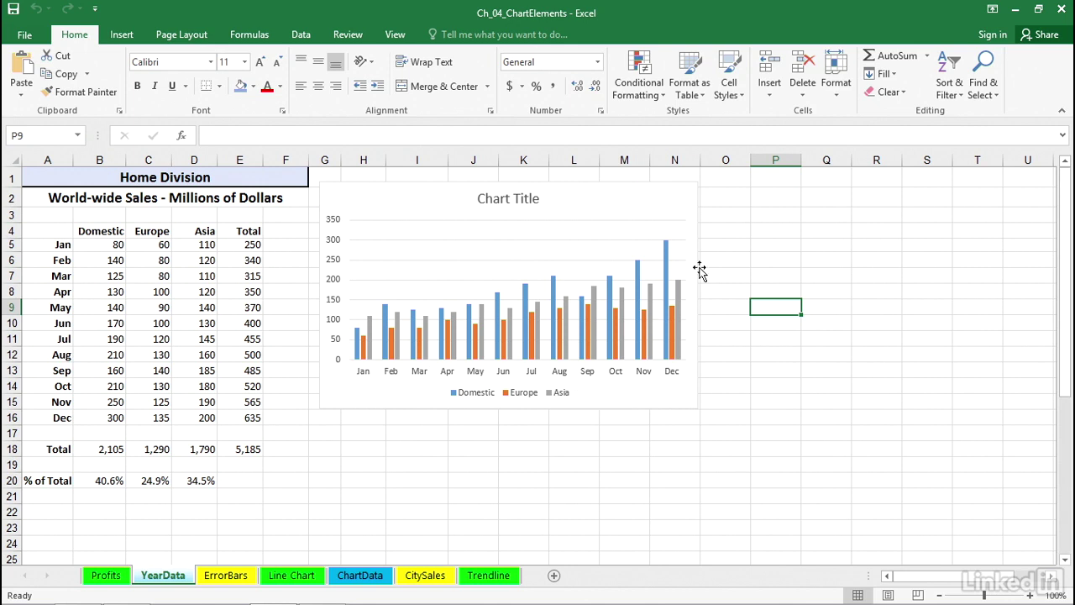
In the detailed legend options of the monthly sales chart, try the Top Right legend position and settle on Top
left_click(667, 205)
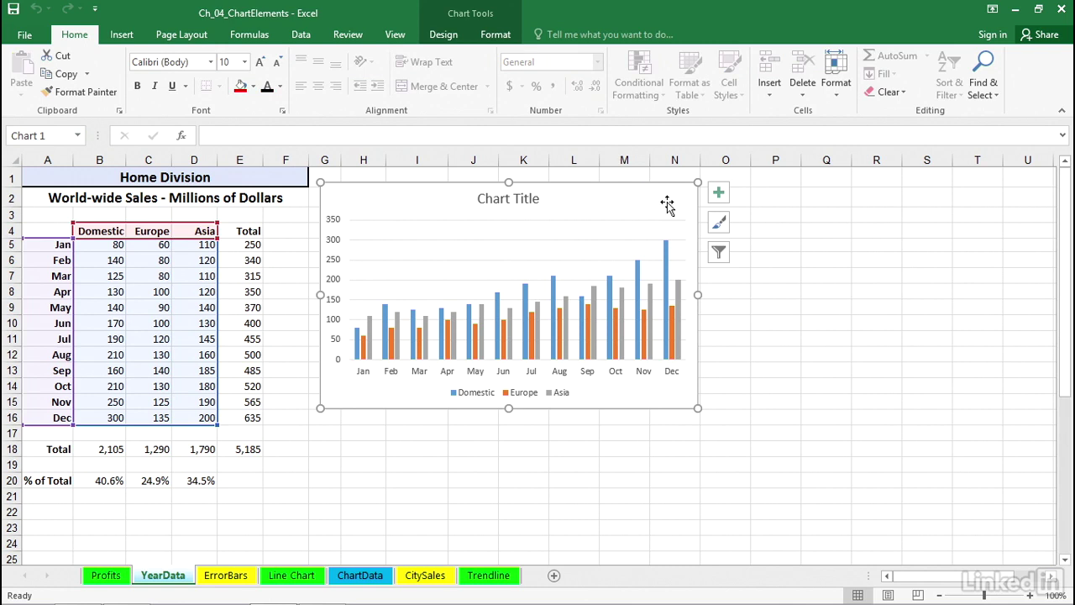
left_click(719, 196)
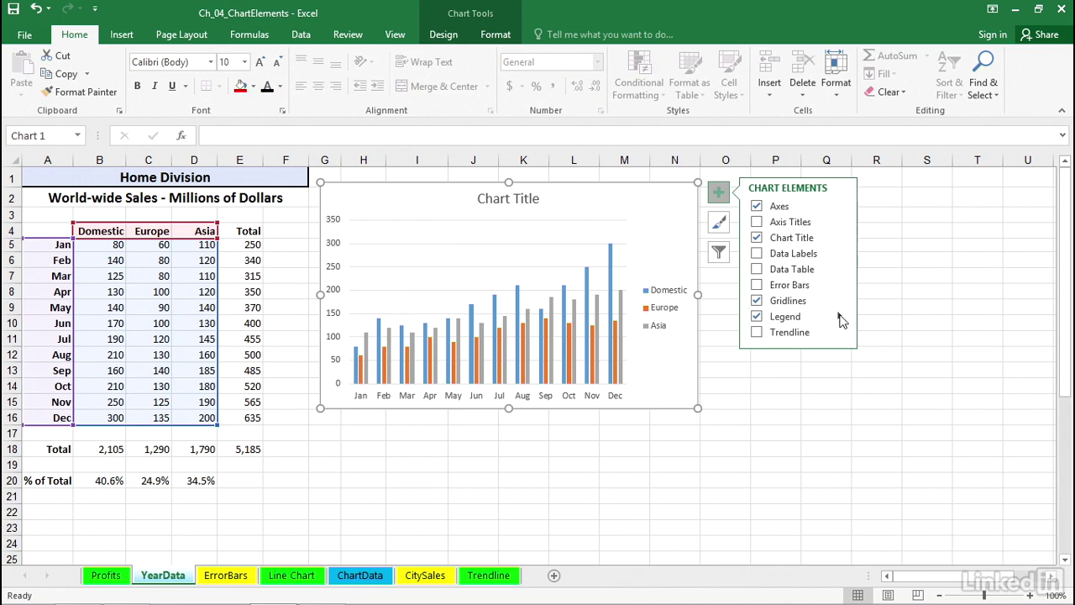
left_click(842, 320)
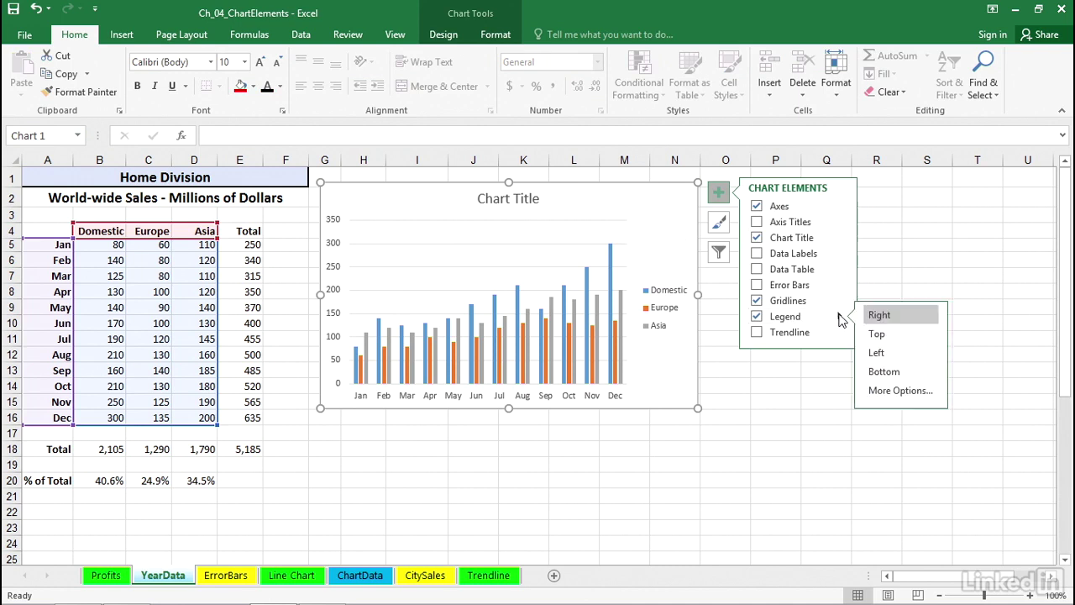
left_click(877, 335)
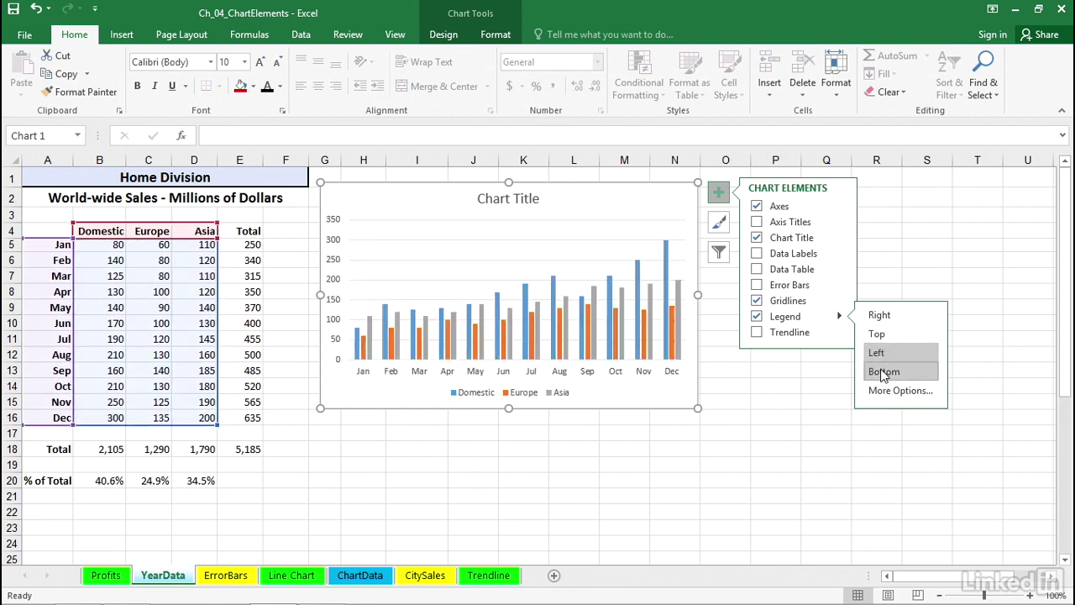
left_click(882, 391)
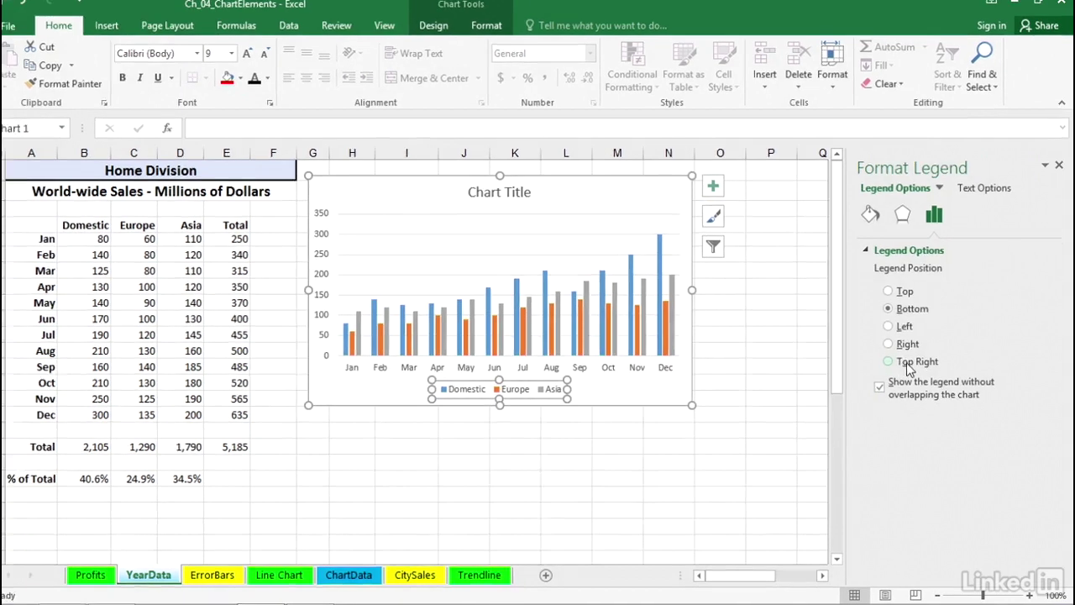
left_click(909, 366)
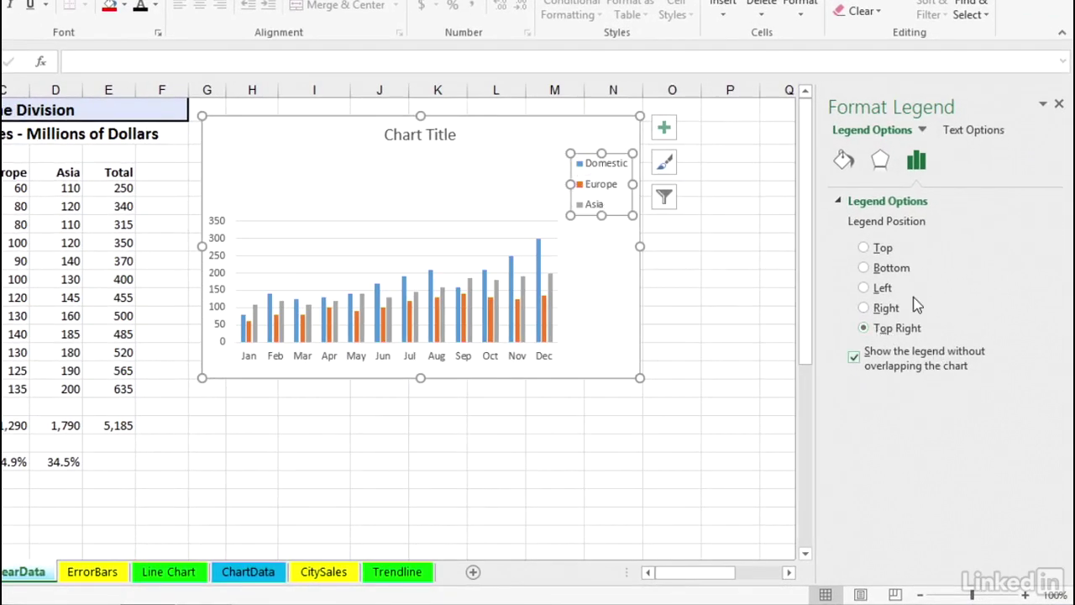
left_click(865, 248)
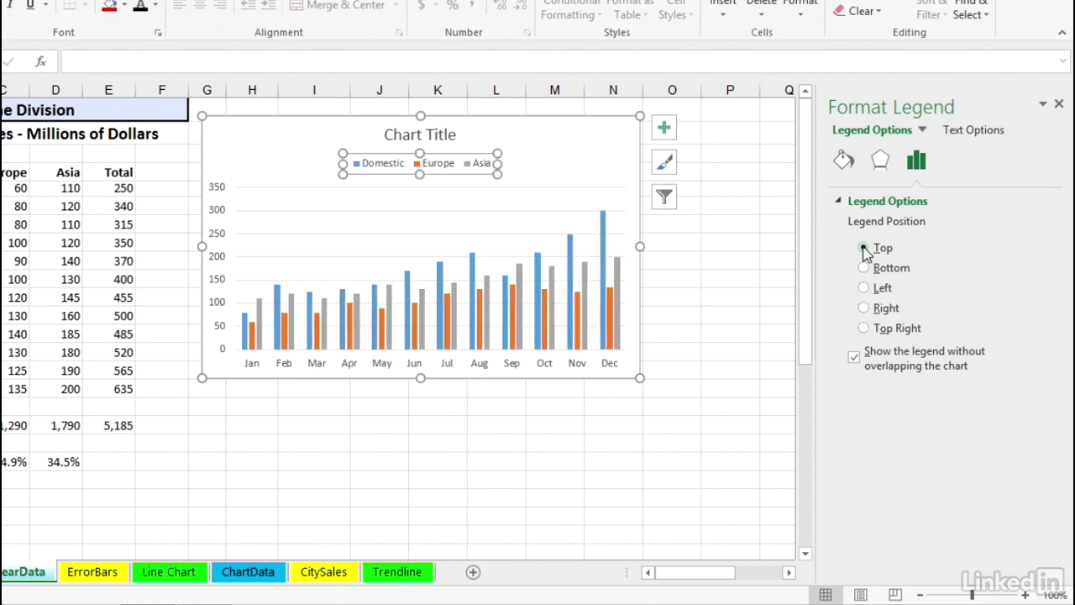
Apply the quick layout with a chart title, titles on both axes and the legend on the right side of the chart
left_click(571, 145)
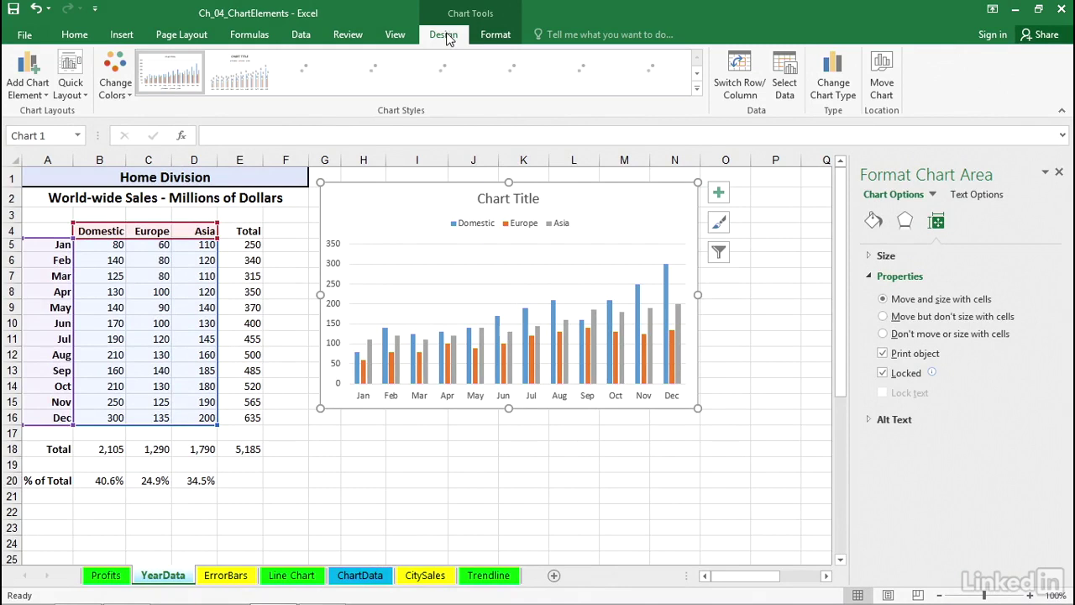
left_click(72, 71)
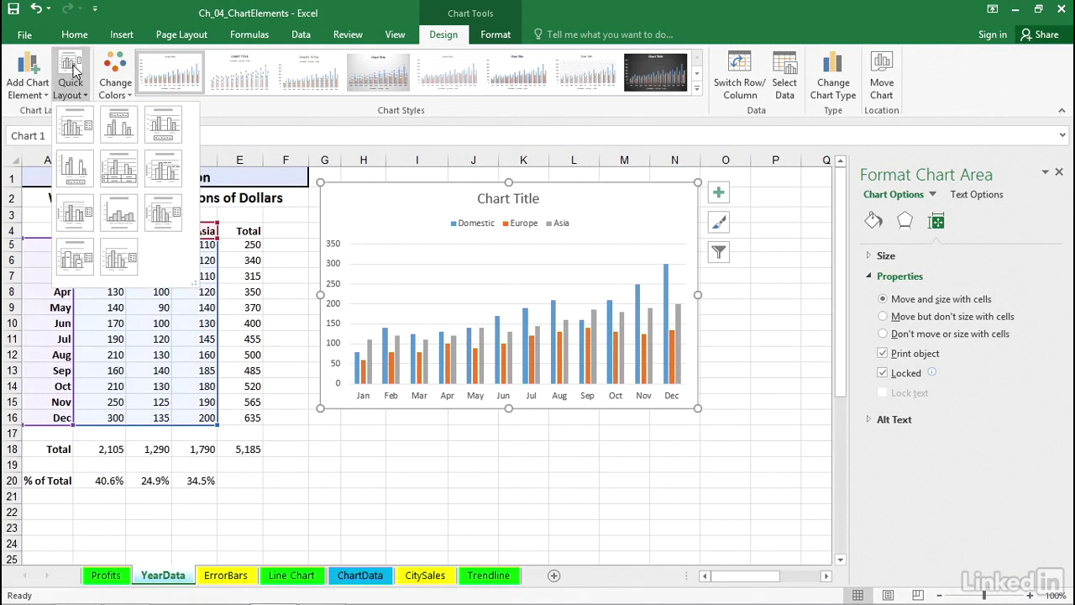
left_click(109, 122)
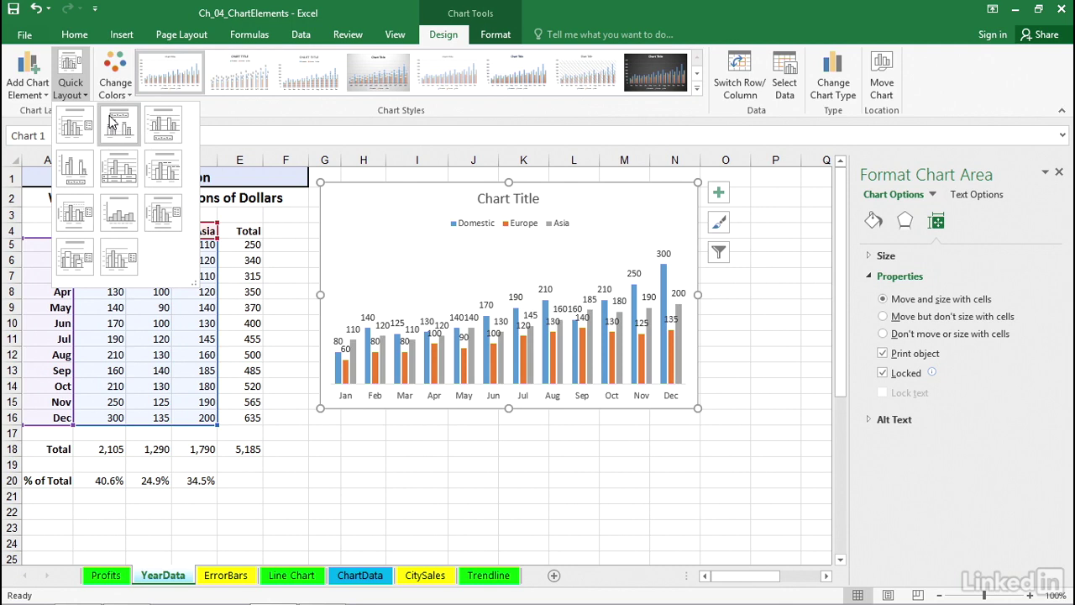
left_click(156, 212)
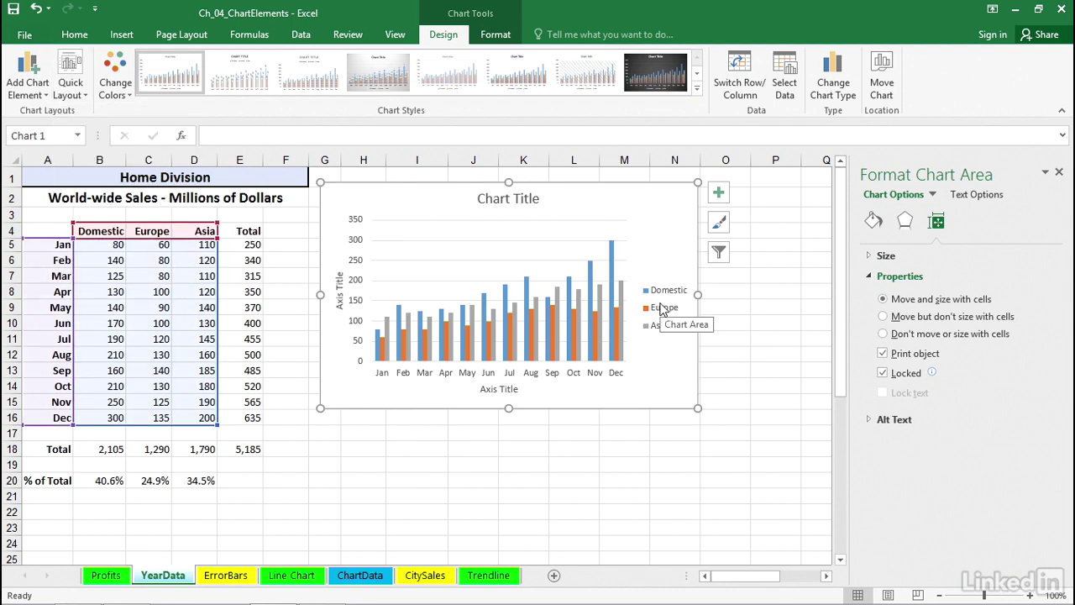
Move the legend into the empty upper-left area of the plot and widen the plot area to the right into the freed space
left_click(664, 309)
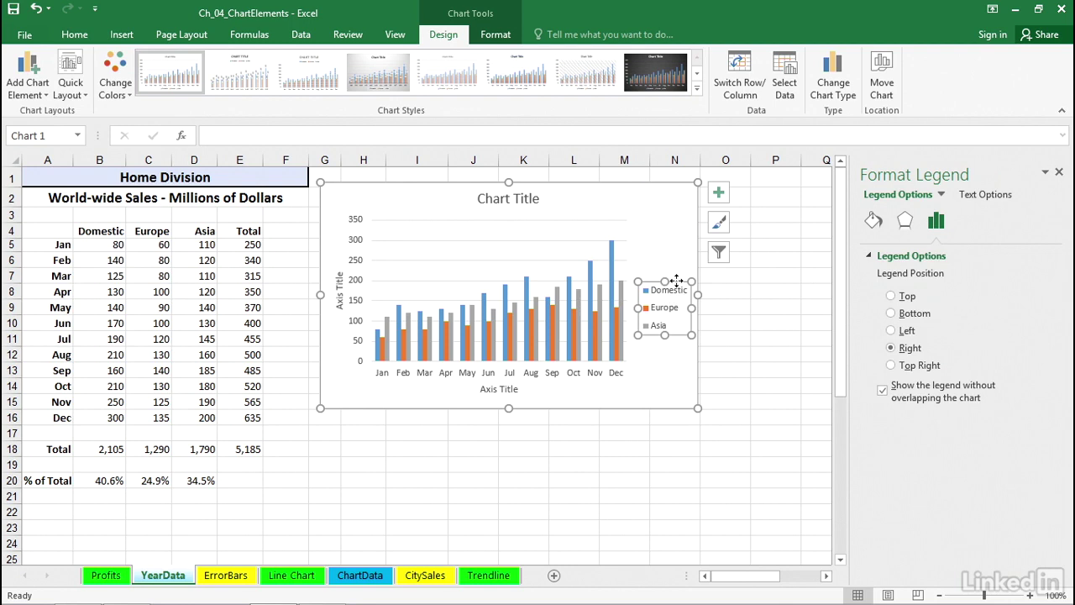
left_click_drag(678, 280, 656, 214)
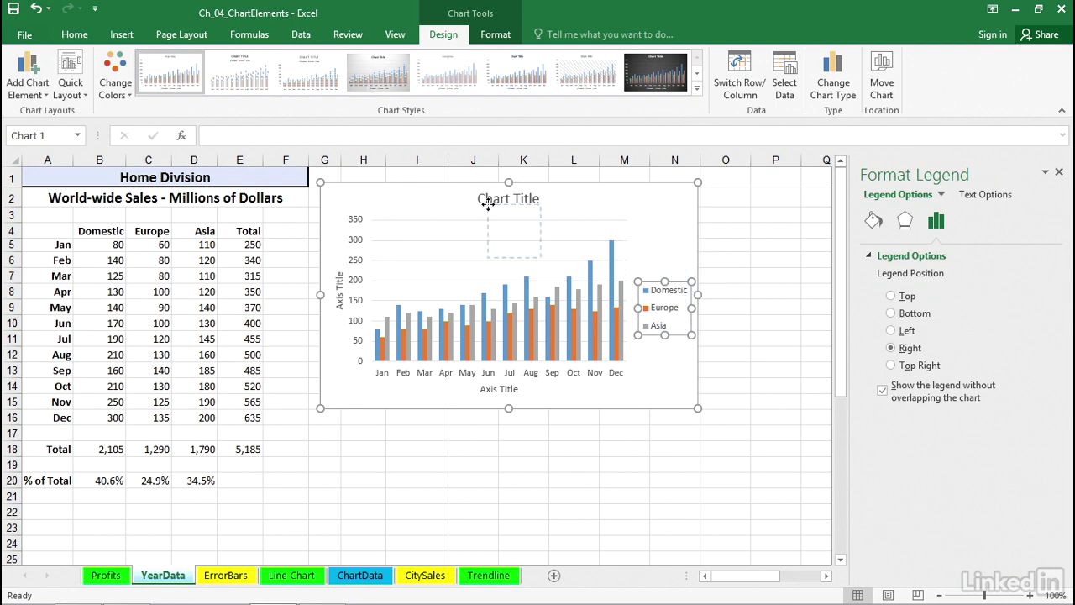
left_click_drag(487, 205, 425, 210)
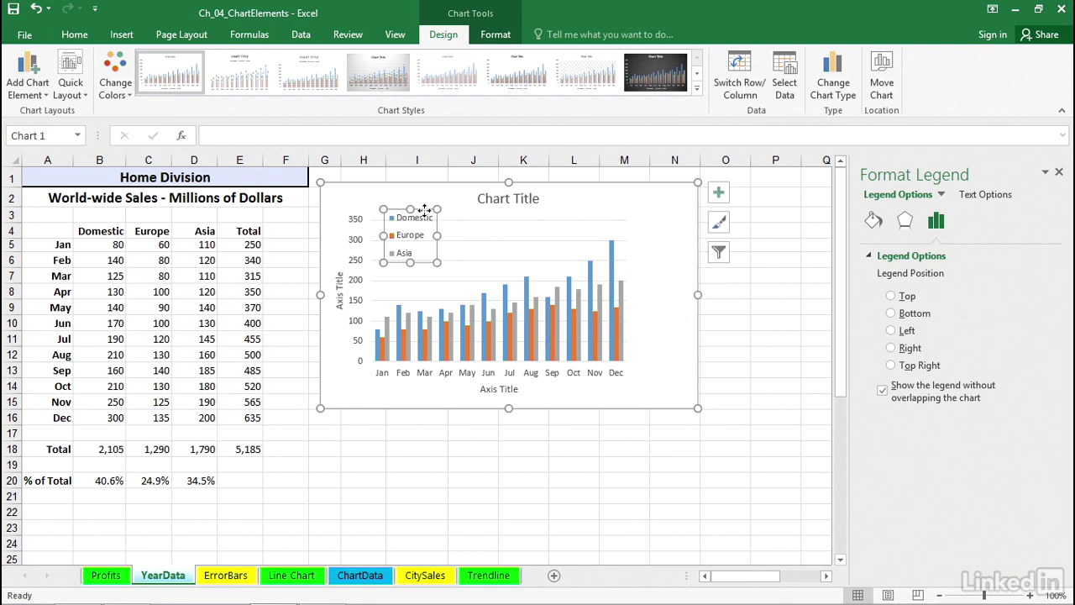
left_click(477, 236)
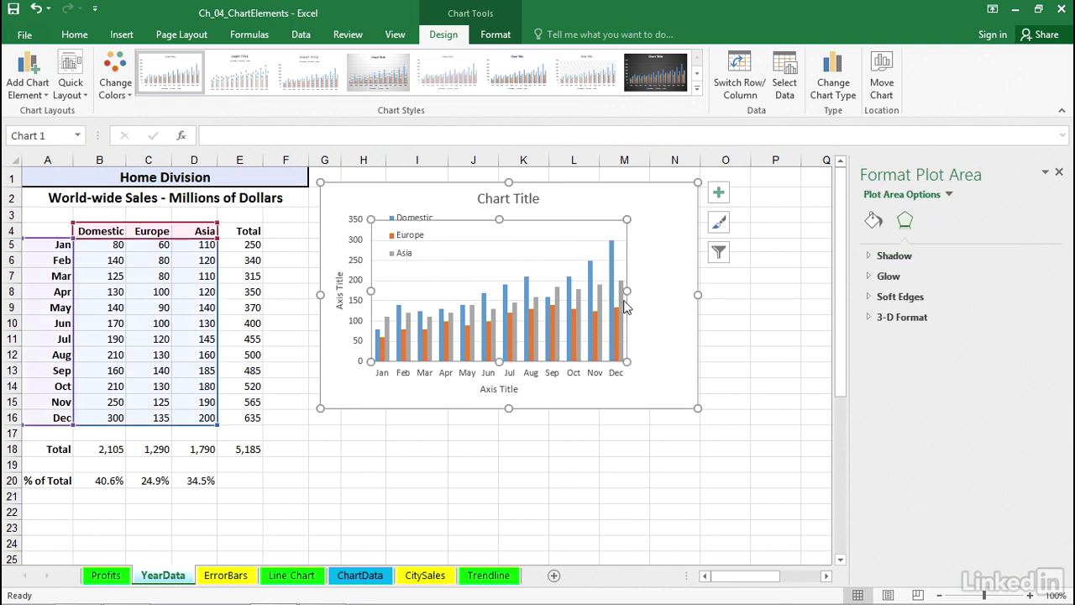
left_click_drag(629, 292, 678, 293)
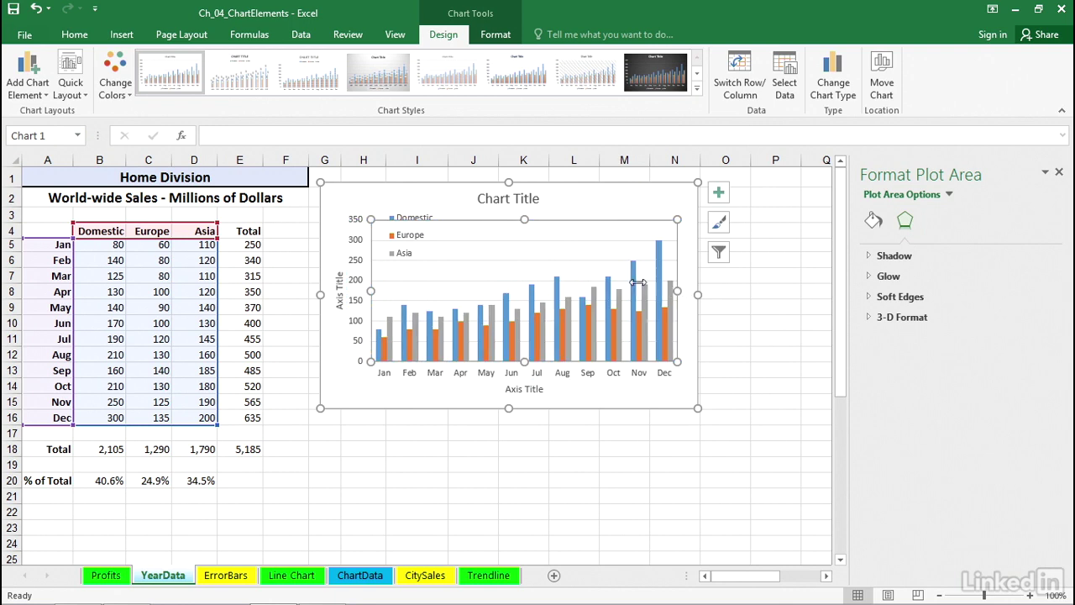
Apply the solid orange theme shape style without an outline to the chart legend
left_click(411, 239)
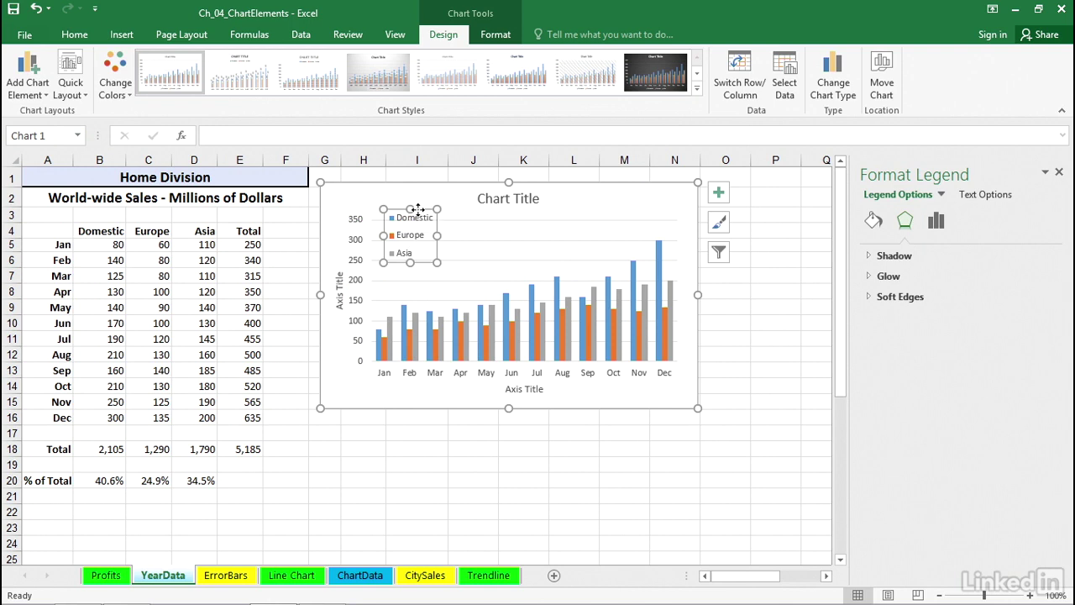
left_click(496, 34)
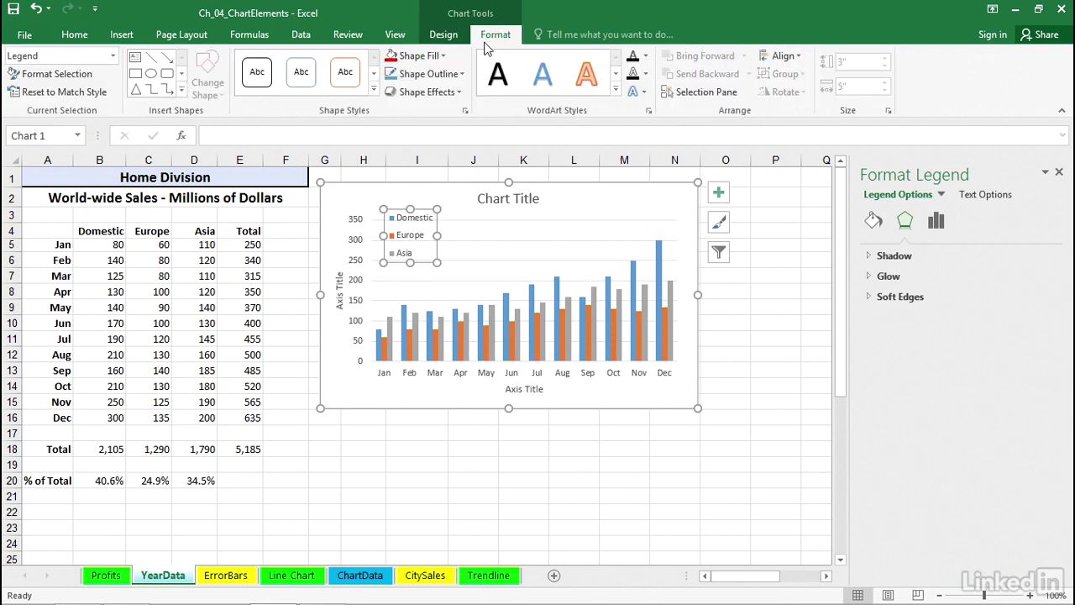
left_click(373, 89)
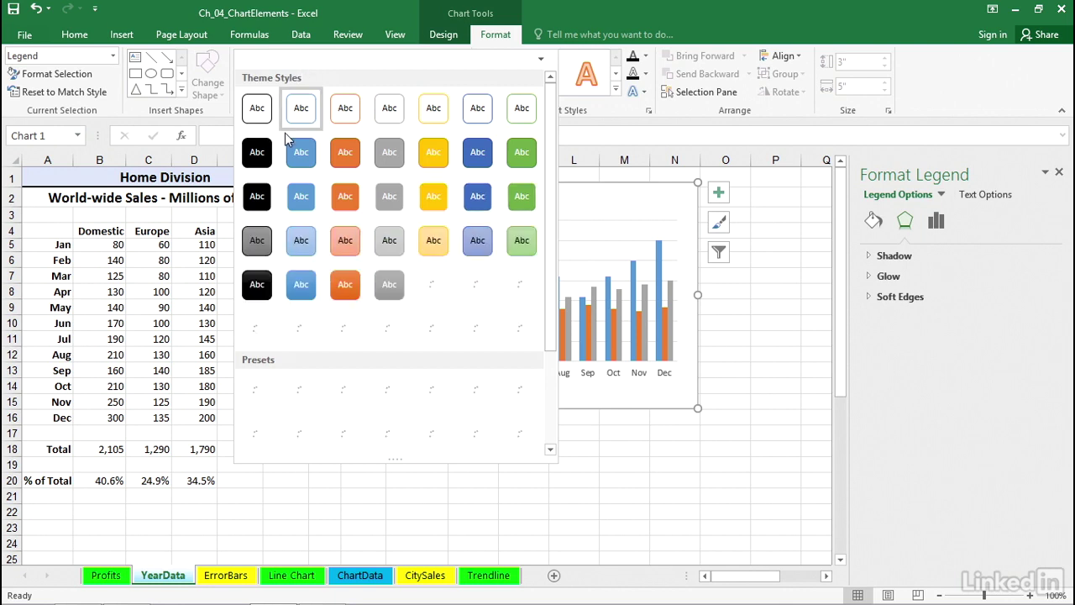
left_click(344, 196)
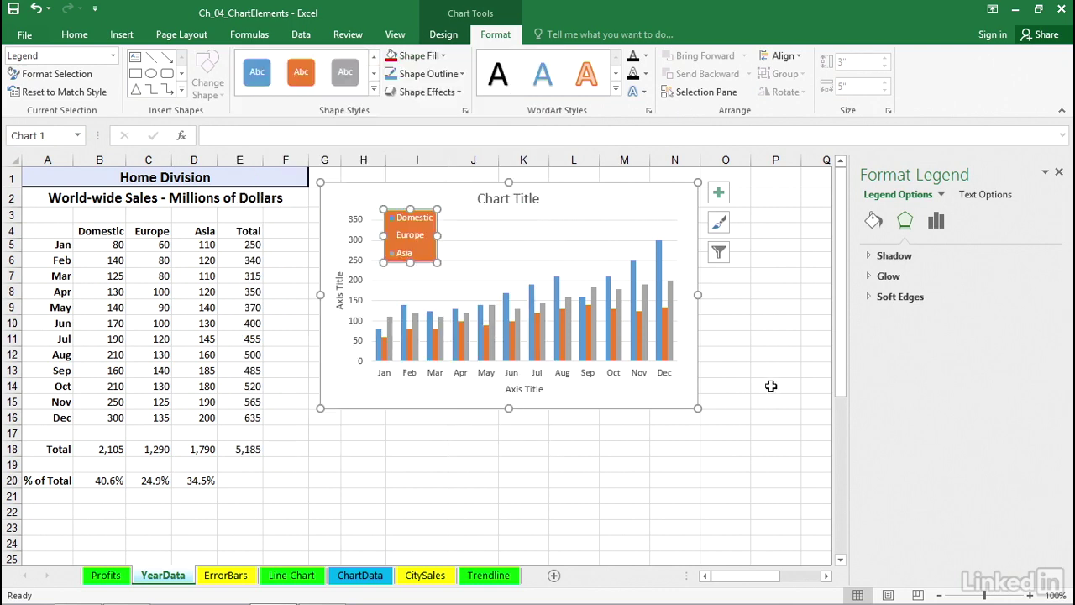
Close the legend formatting pane and move the whole chart right so it spans about columns L to S
left_click(1059, 174)
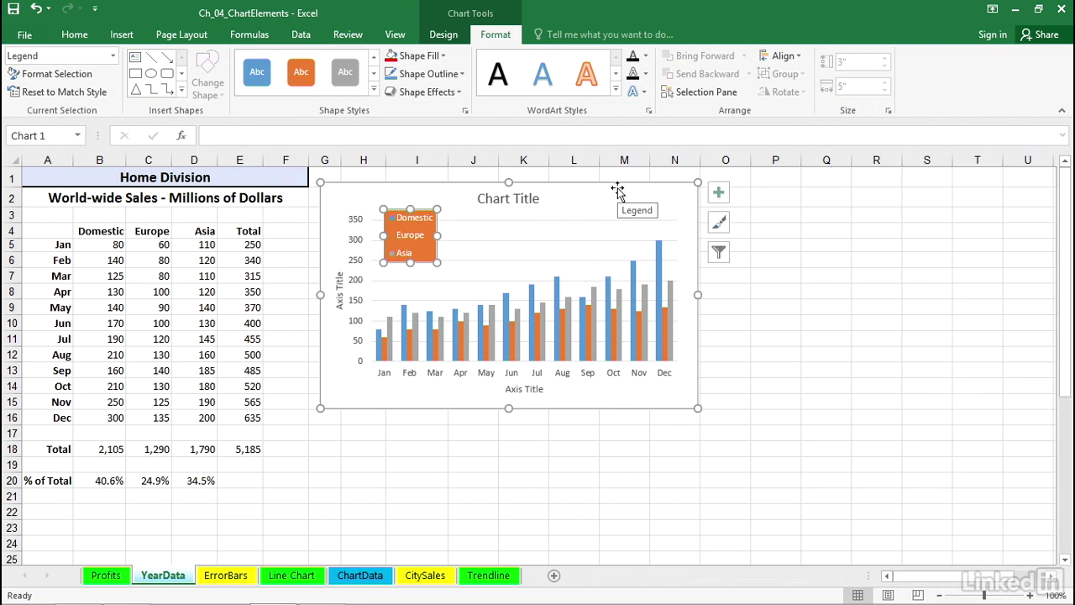
left_click_drag(616, 190, 878, 199)
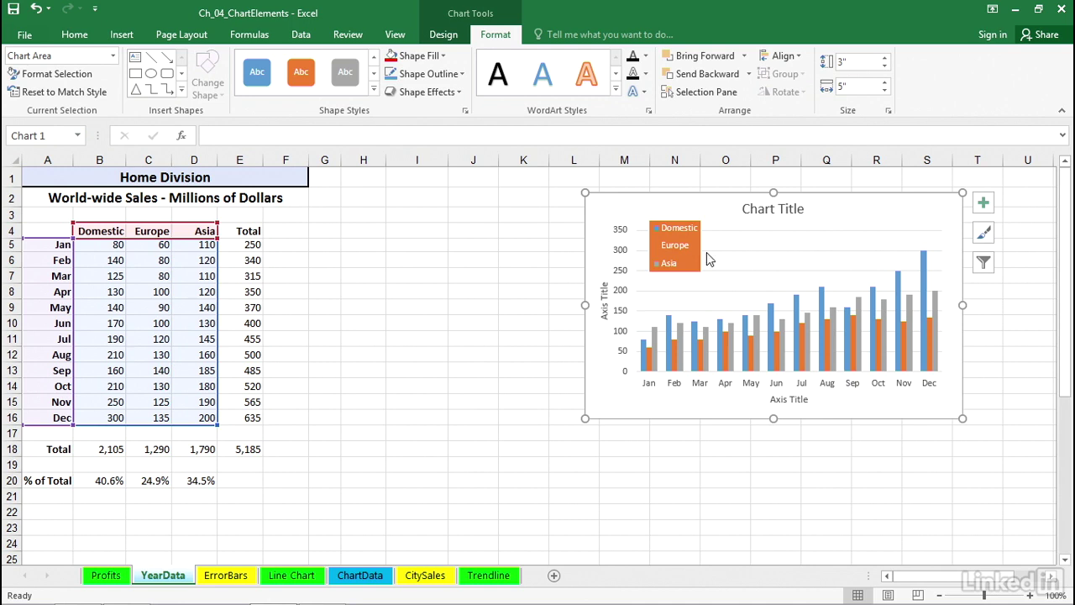
Apply the light blue gradient theme shape style to the legend and widen it so its entries sit in a single row
left_click(374, 91)
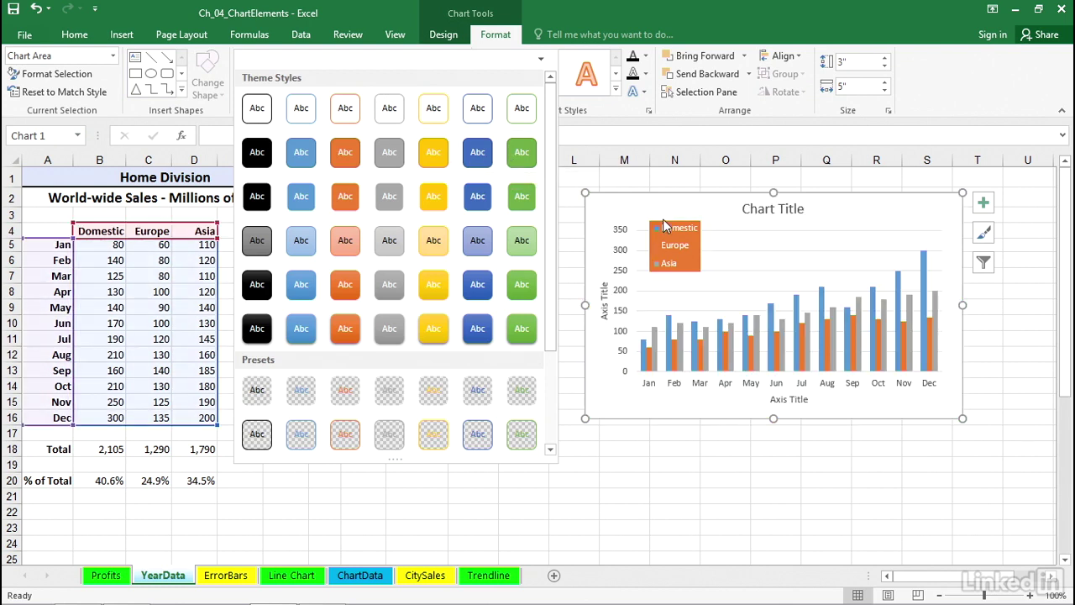
left_click(665, 221)
left_click(374, 93)
left_click(651, 205)
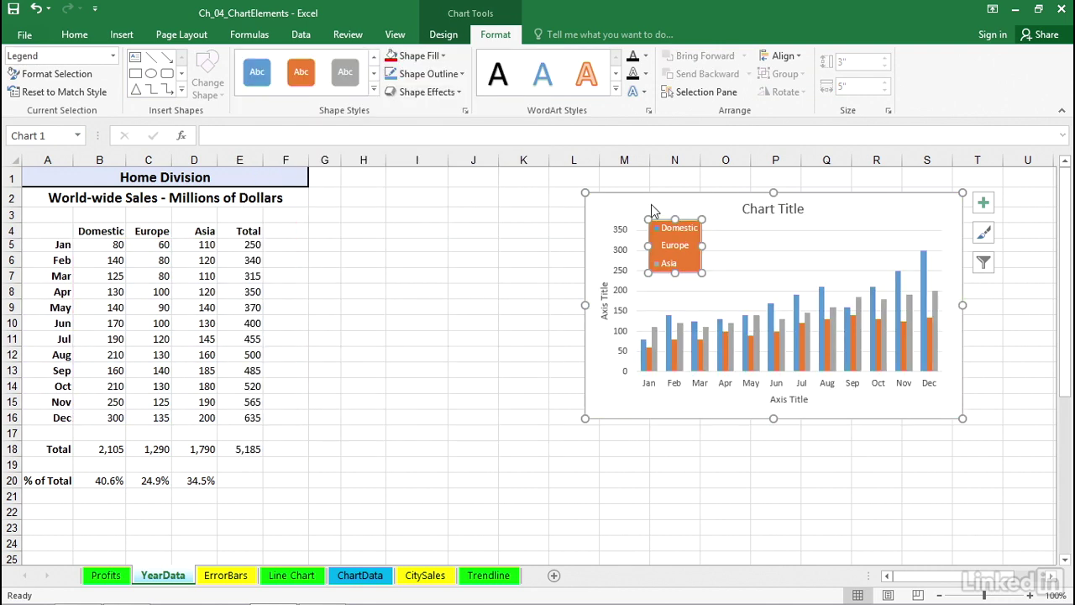
left_click(374, 91)
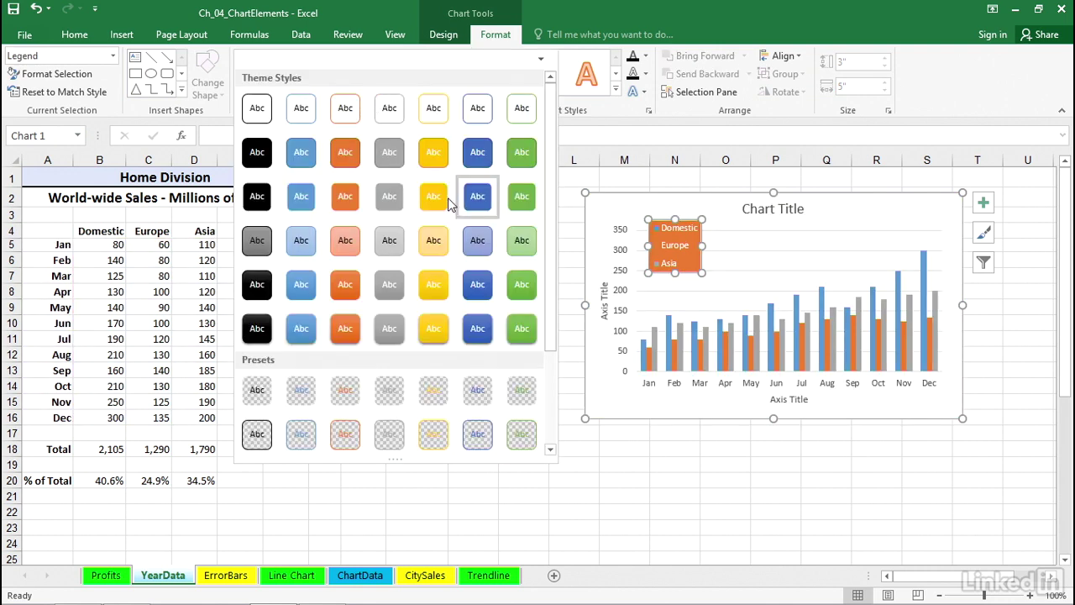
left_click(473, 242)
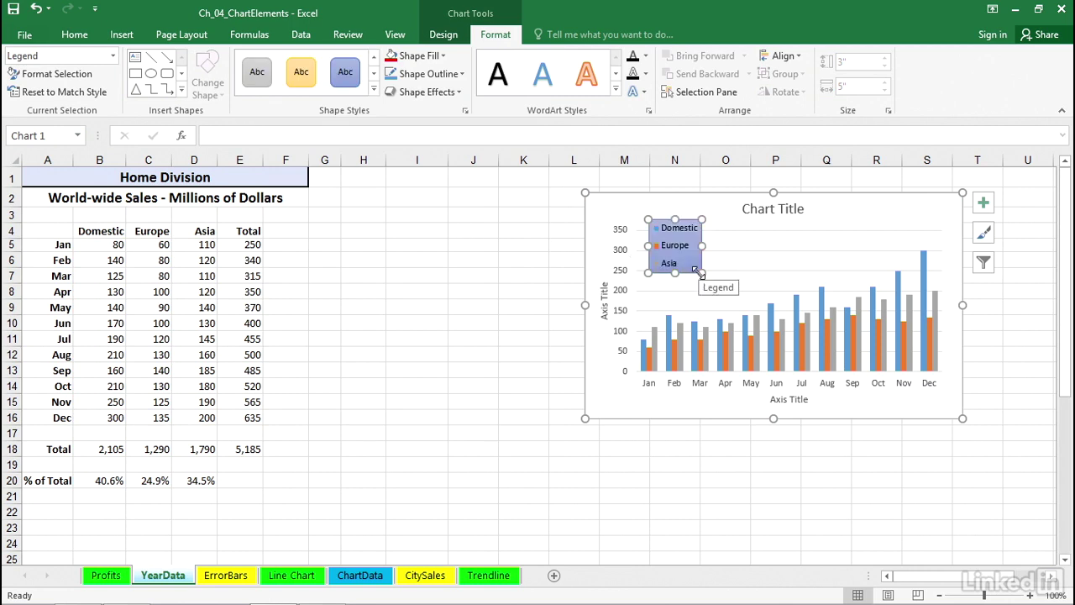
left_click_drag(696, 270, 807, 260)
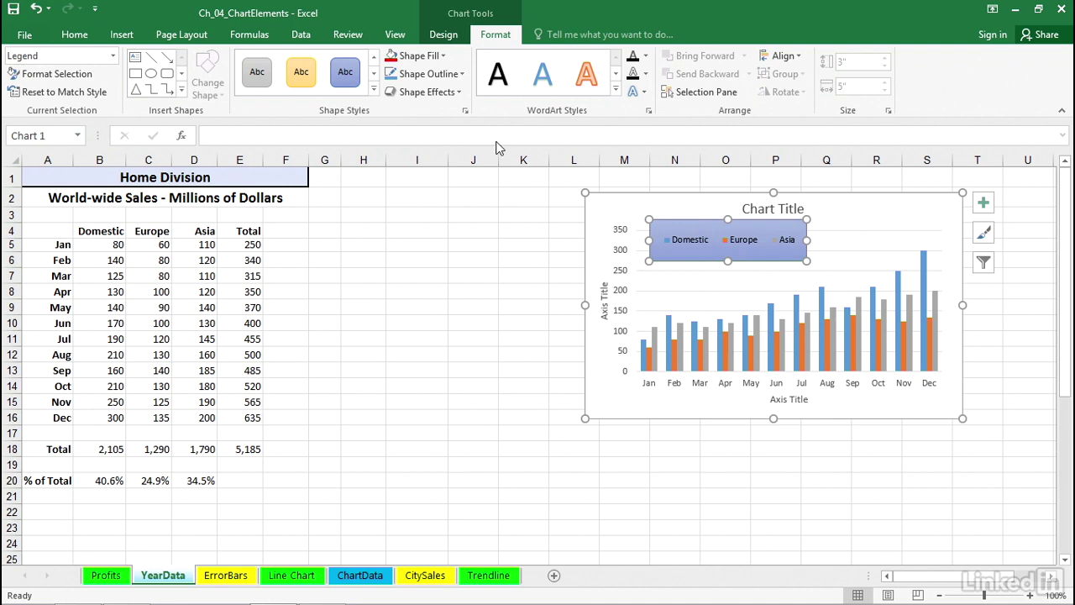
Set the legend text to 11-point bold and move the legend down slightly, clear of the chart title
left_click(74, 34)
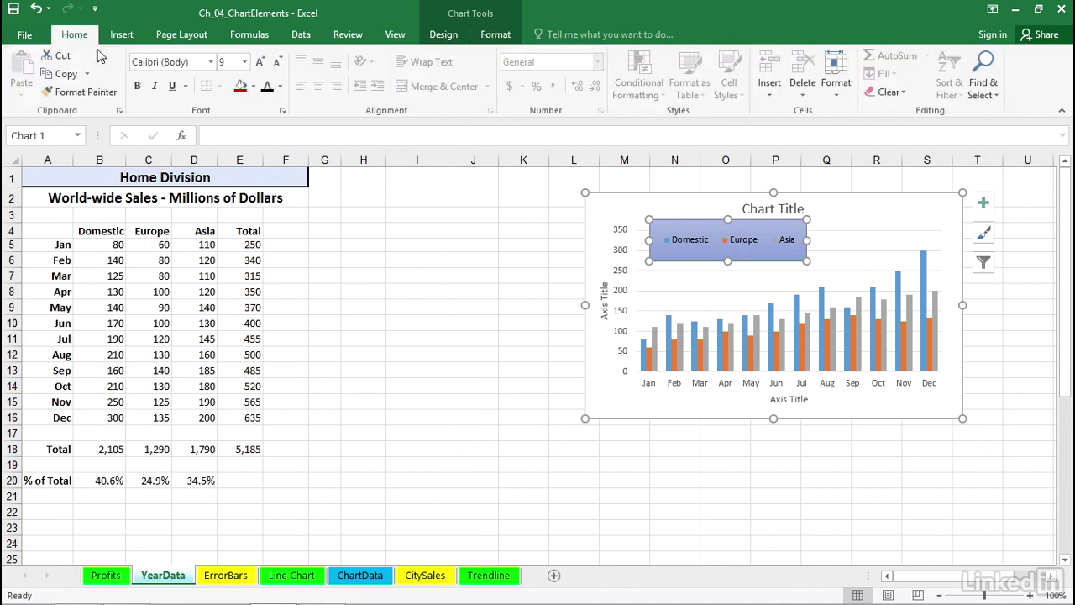
left_click(244, 63)
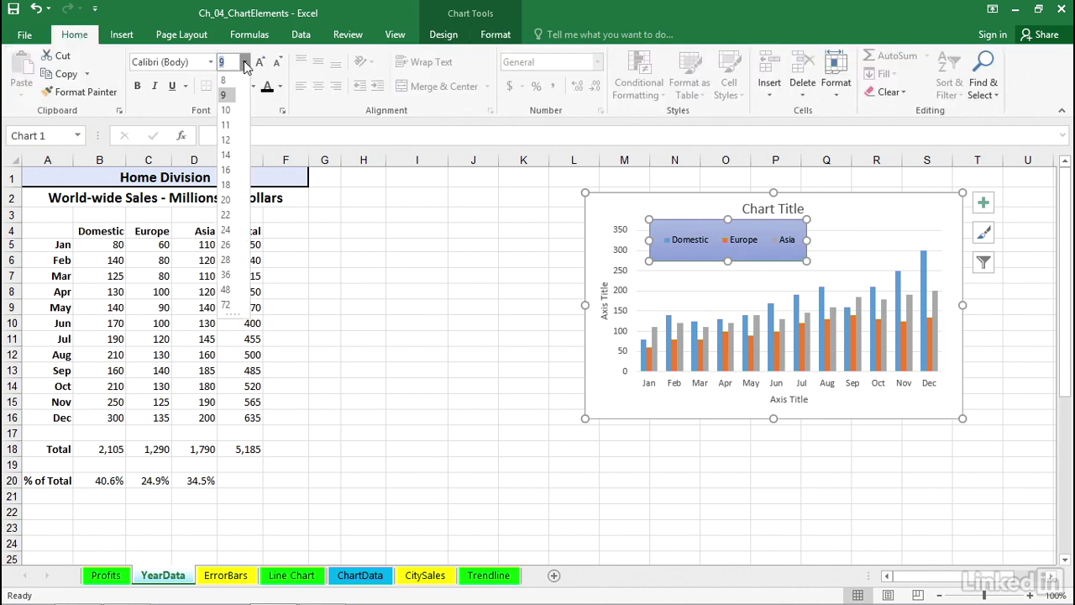
left_click(226, 125)
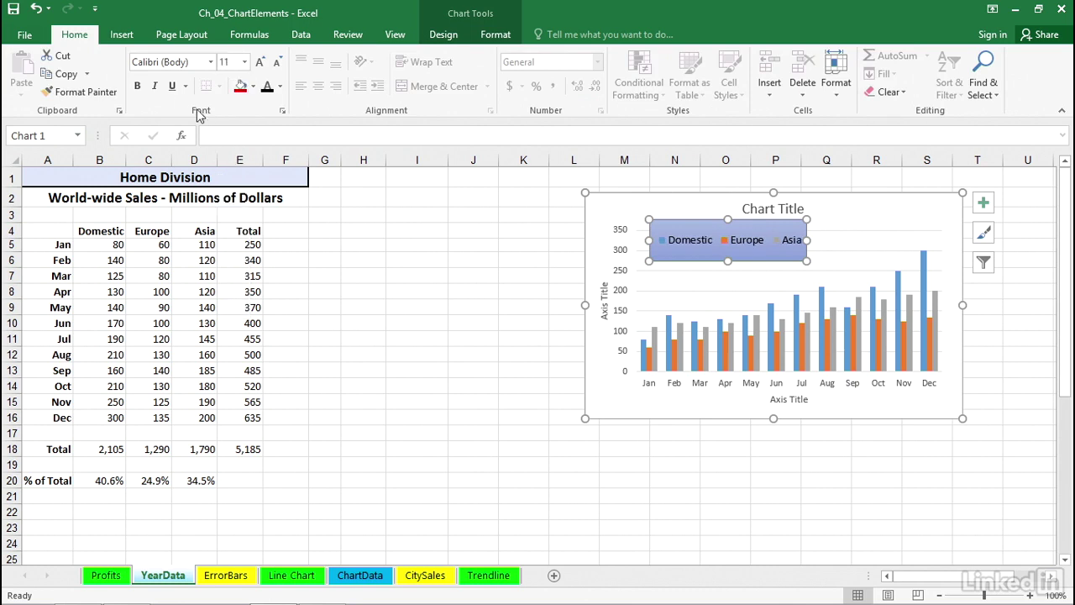
left_click(137, 87)
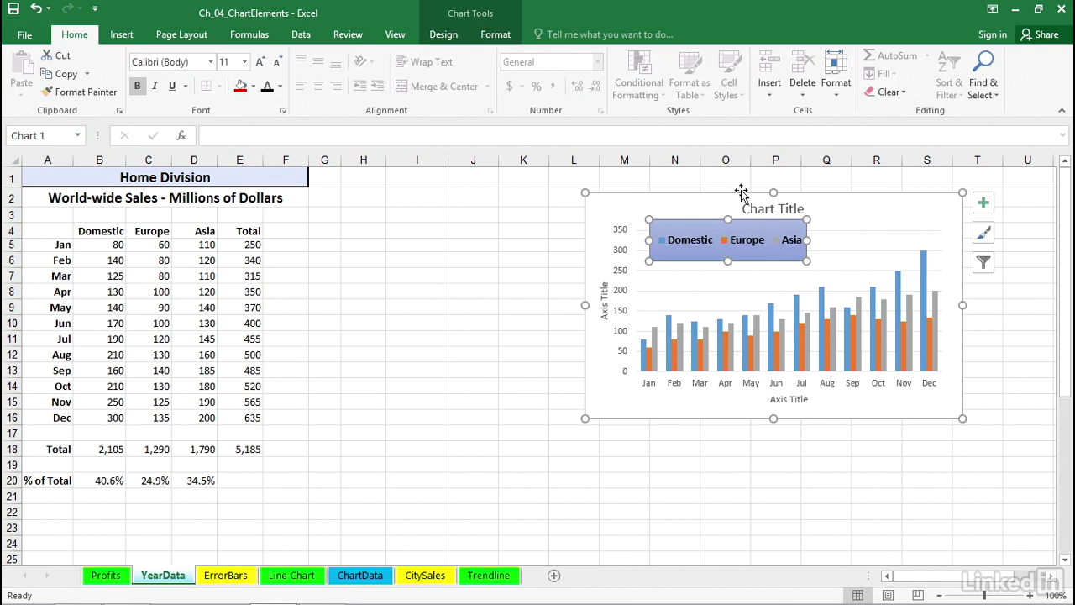
left_click_drag(712, 219, 706, 240)
left_click(700, 211)
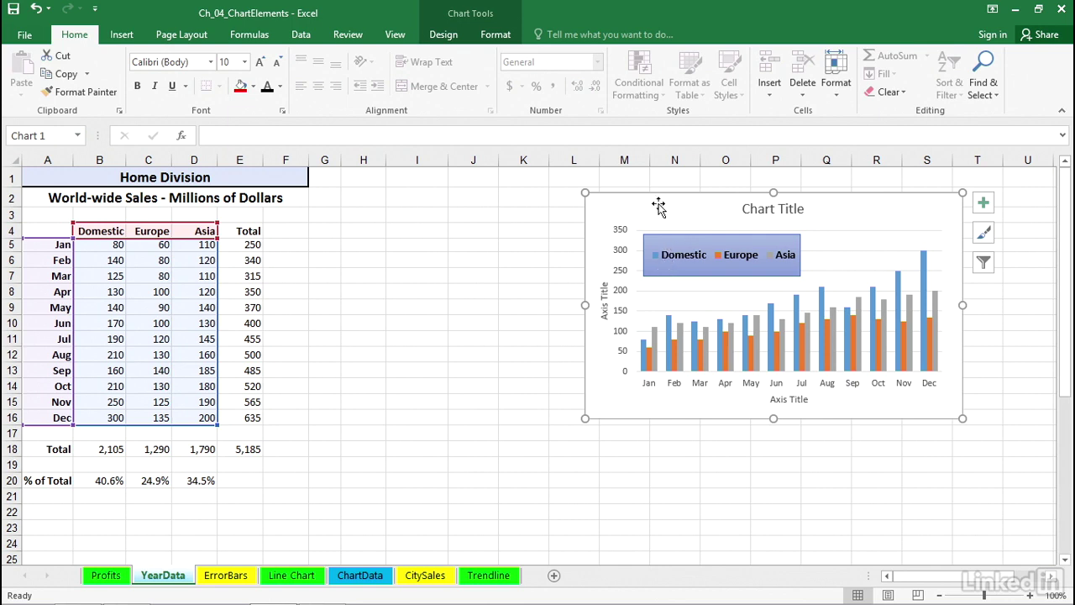
Apply the quick layout without chart or axis titles that places the legend on the right side of the chart
left_click(445, 34)
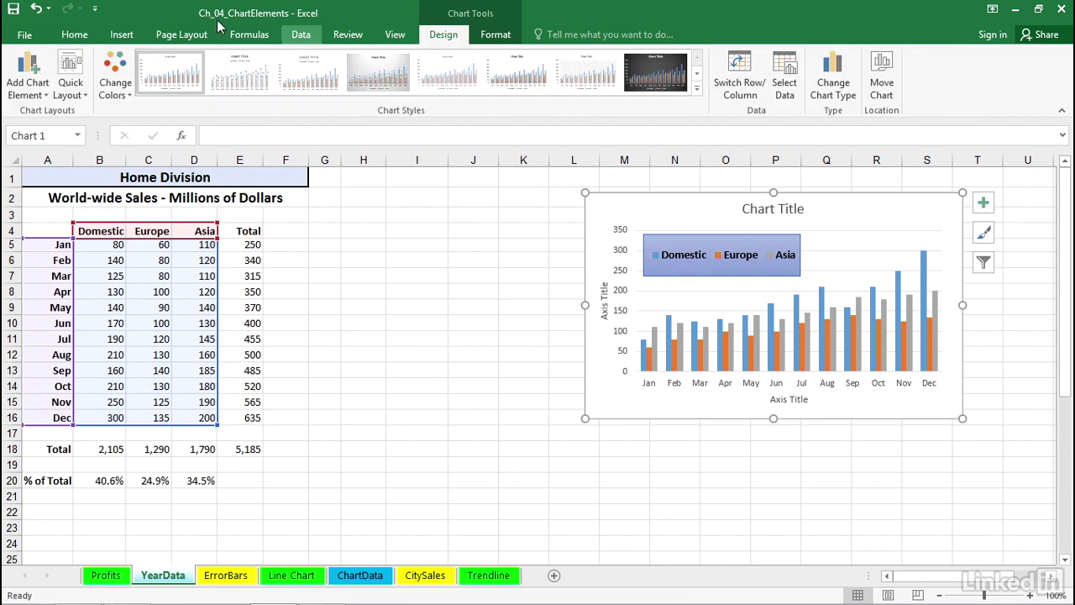
left_click(72, 74)
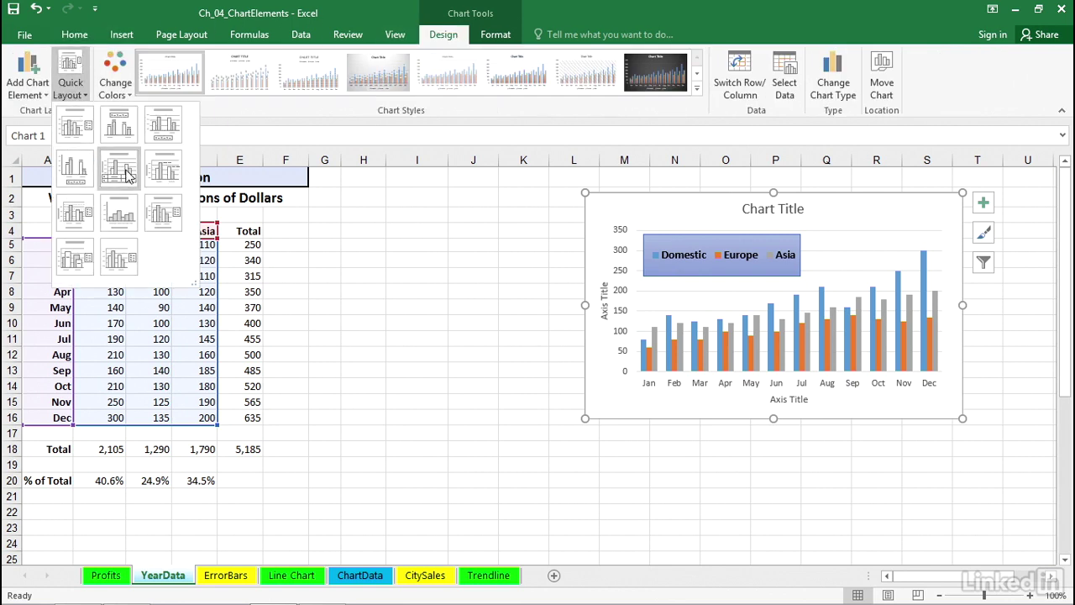
left_click(122, 252)
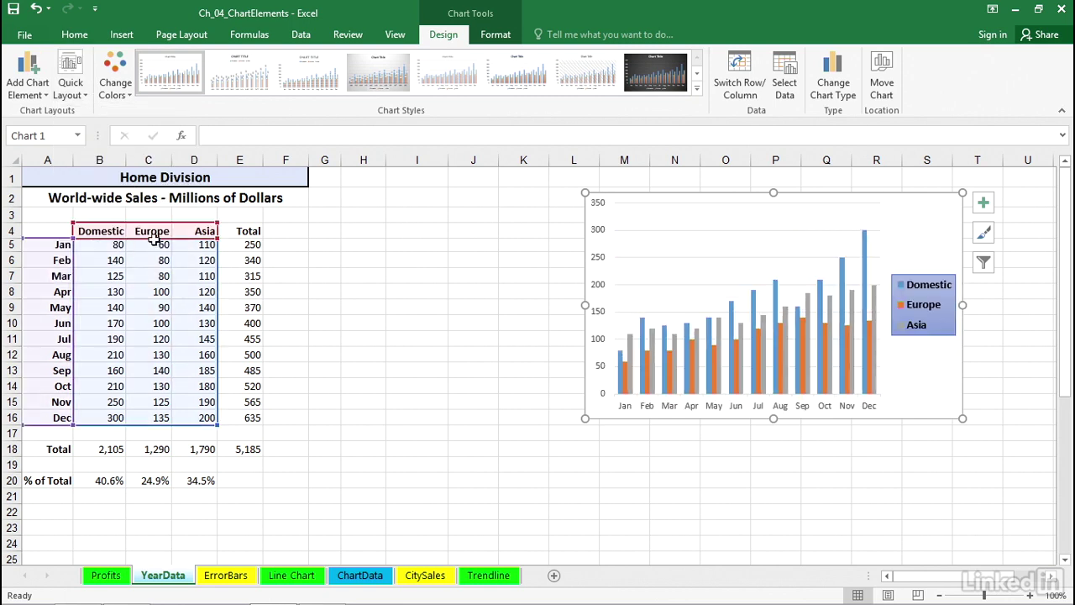
Open the detailed legend formatting options for the chart from its legend position choices
left_click(992, 203)
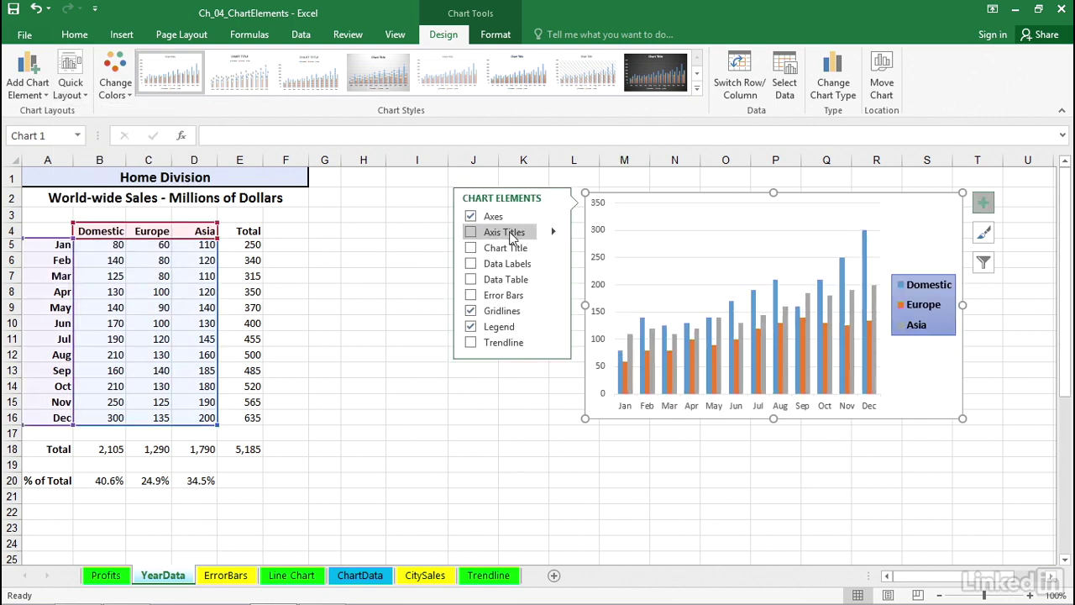
left_click(553, 326)
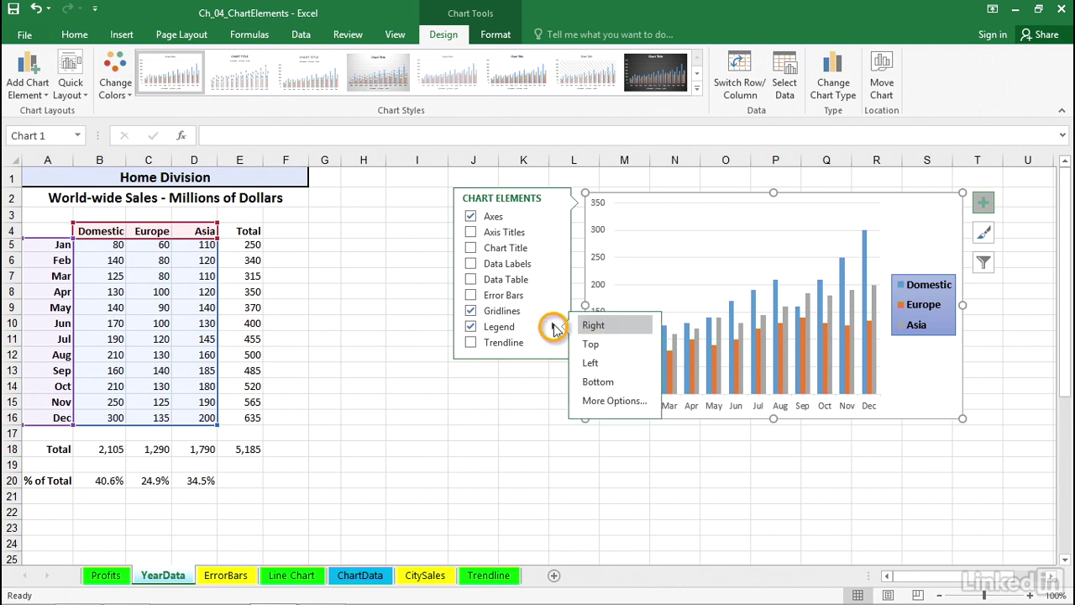
left_click(610, 402)
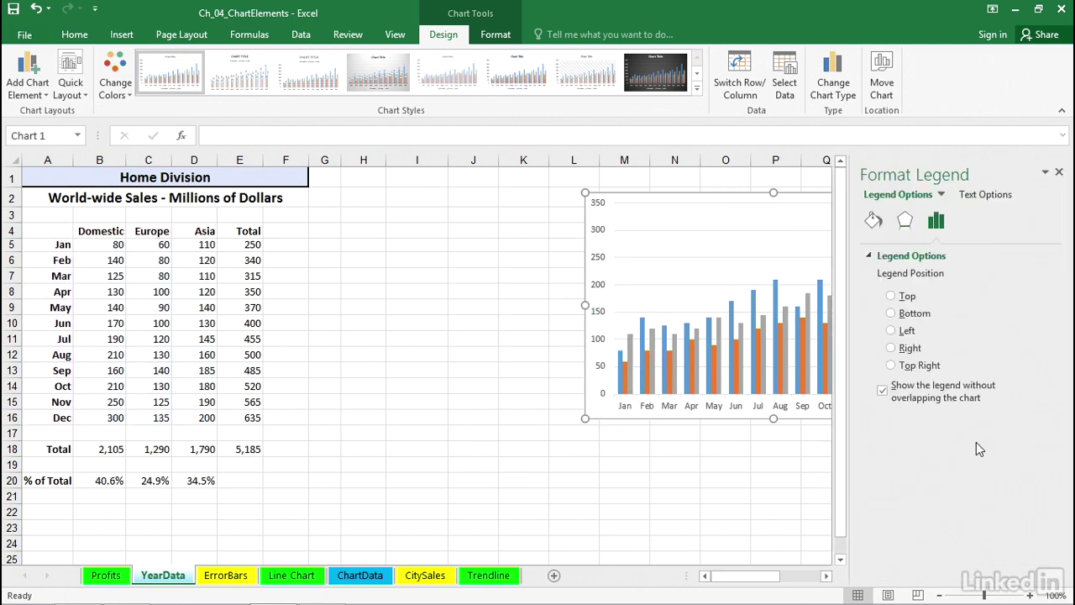